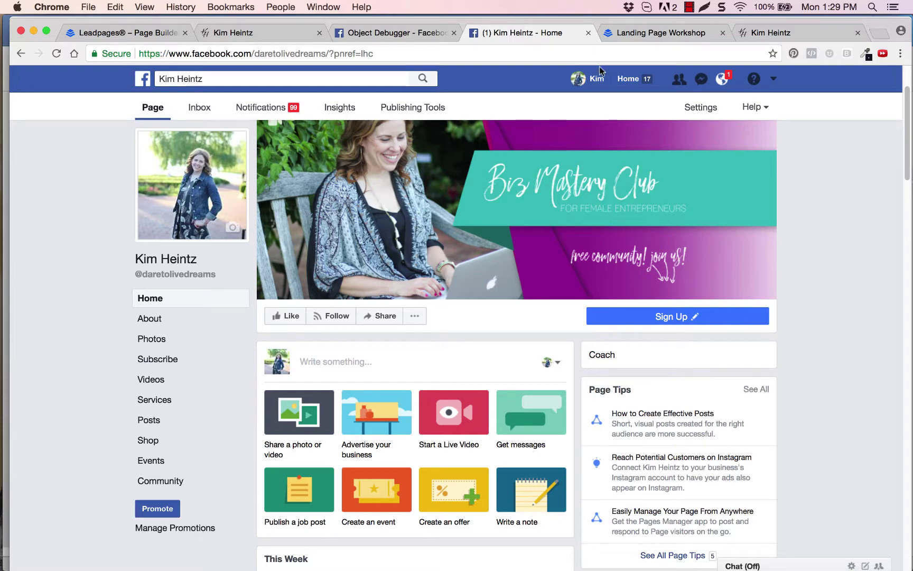
pyautogui.click(419, 359)
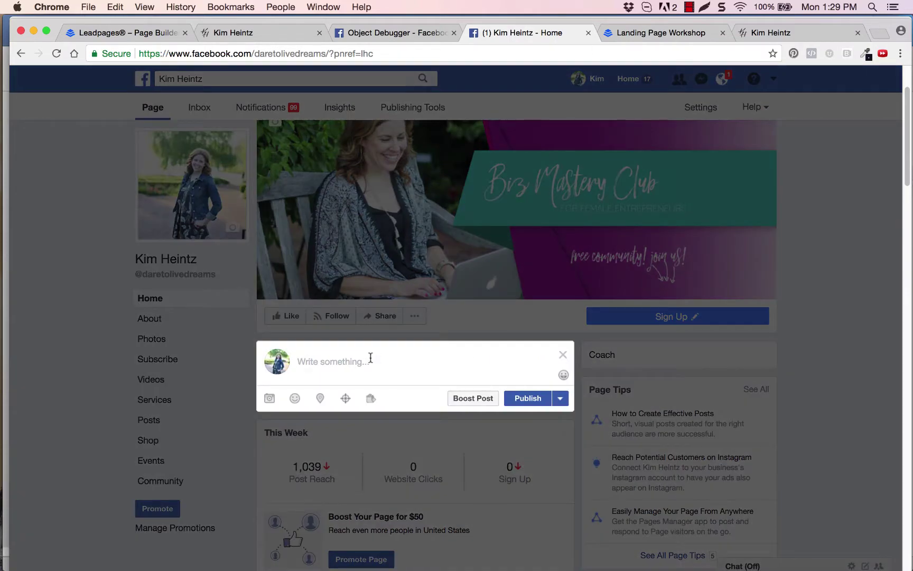
pyautogui.write('http://daretolivedreams.leadpages.co/landing-page-workshop/')
pyautogui.scroll(-5, 370, 359)
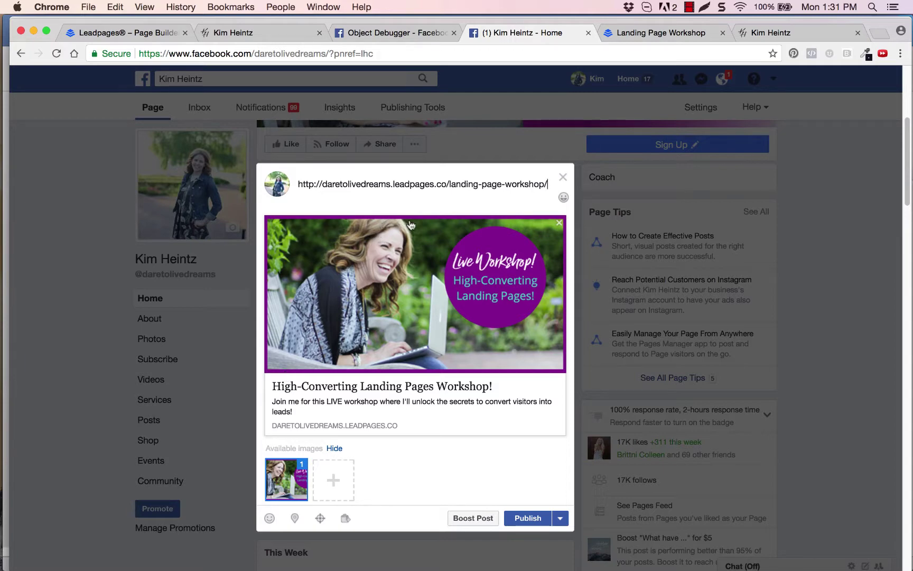
# Compare the live workshop landing page and its Leadpages editor version with the link preview in the Facebook draft.
pyautogui.click(684, 35)
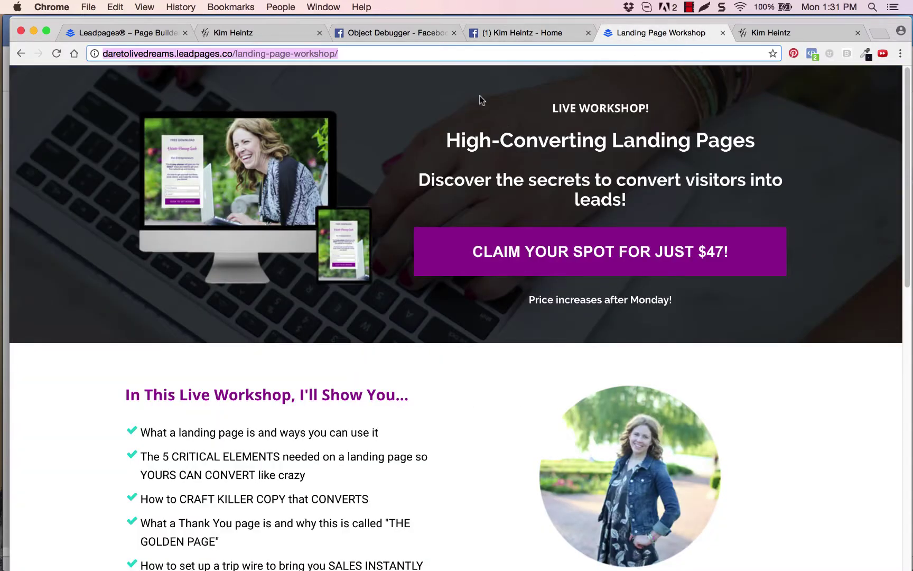
pyautogui.click(110, 36)
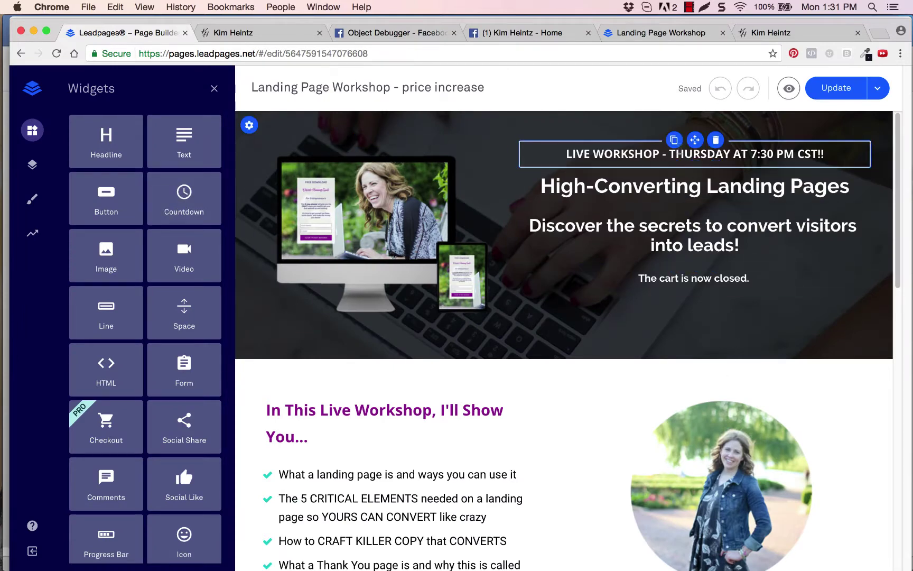
pyautogui.scroll(-2, 472, 346)
pyautogui.scroll(2, 472, 347)
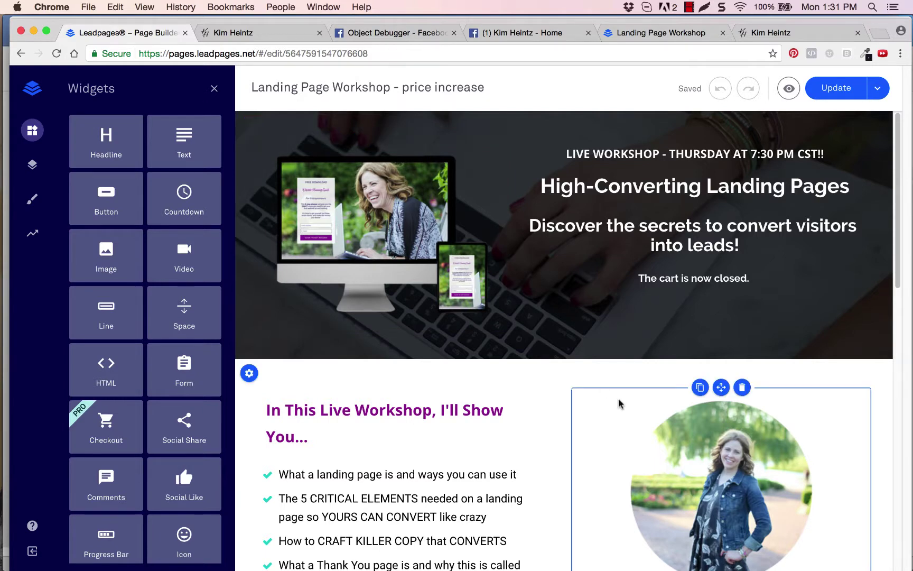
pyautogui.click(552, 36)
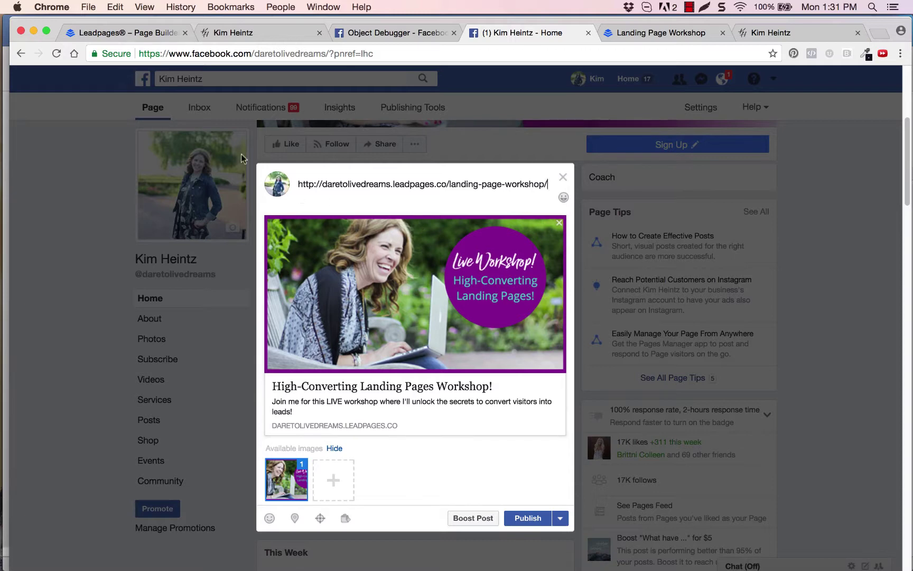
# Open the Facebook settings under Page Tracking in Leadpages and compare the Facebook title with the post's link preview.
pyautogui.click(166, 36)
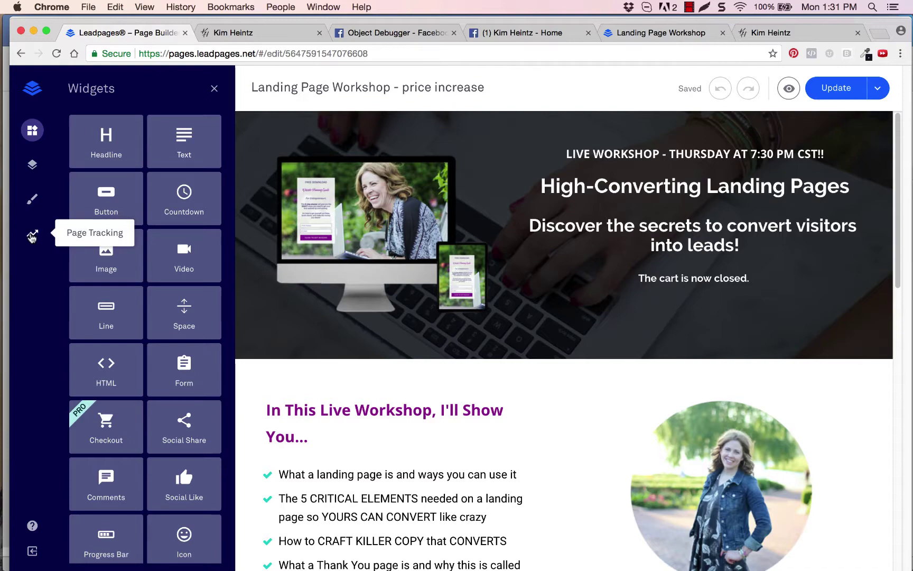
pyautogui.click(32, 235)
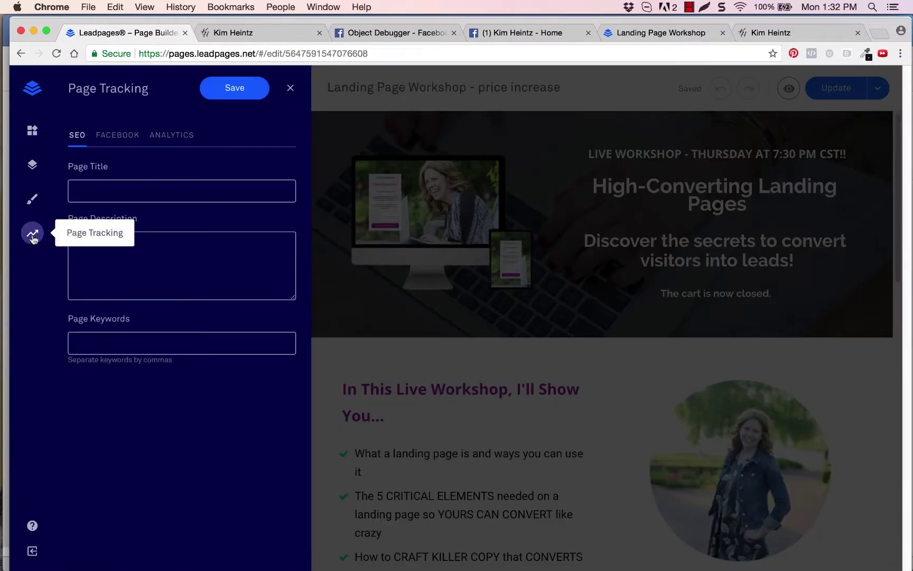
pyautogui.click(127, 137)
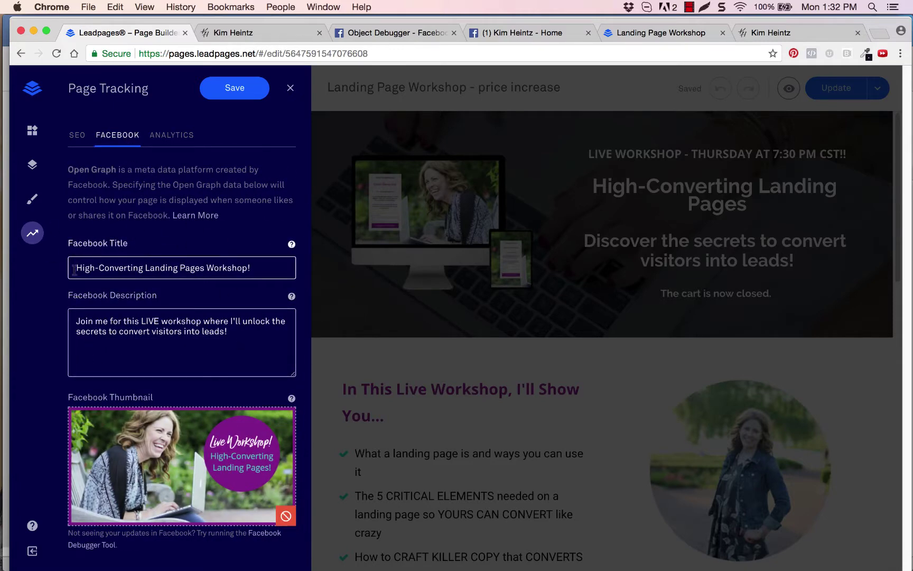
pyautogui.moveTo(75, 270); pyautogui.dragTo(316, 275)
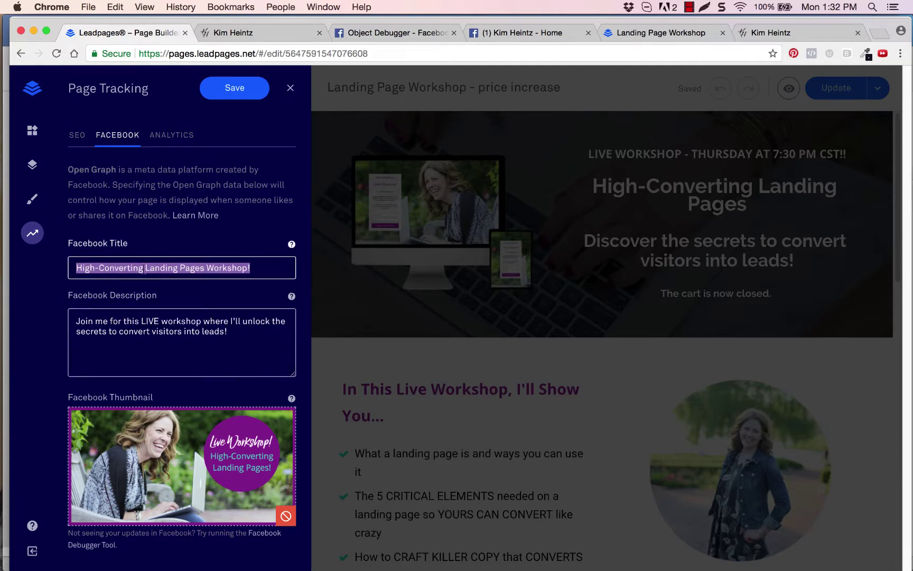
pyautogui.click(533, 35)
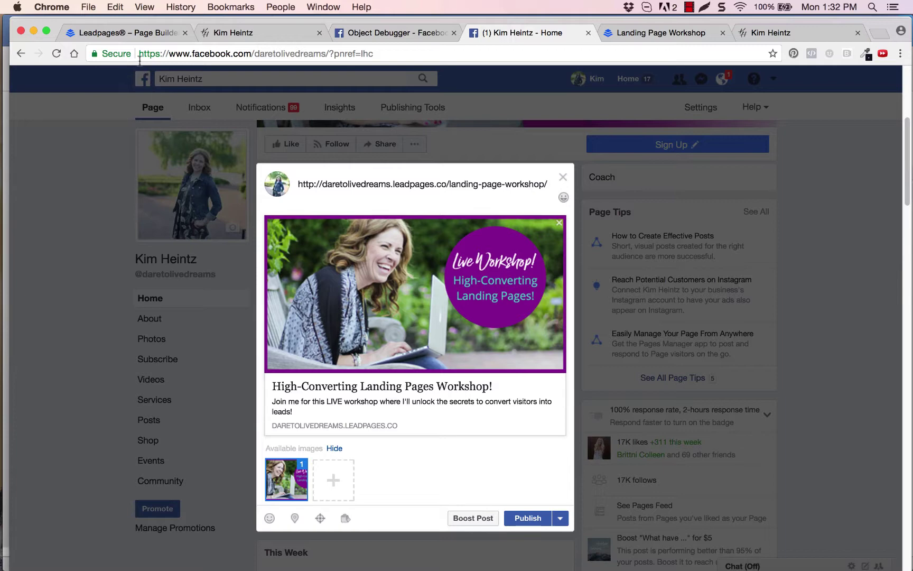
pyautogui.click(140, 35)
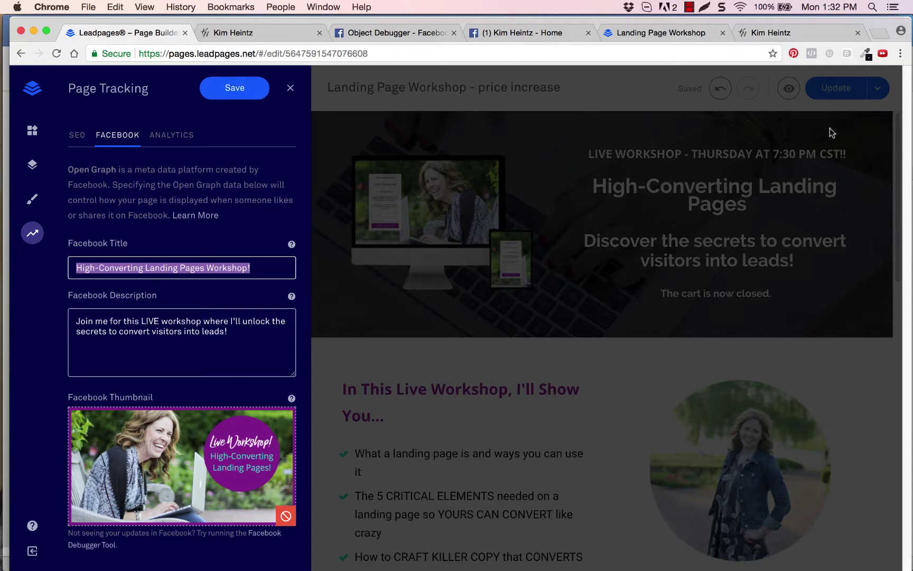
# Switch to the Squarespace site editor and open the Logo & Title design settings at the Social Sharing Logo section.
pyautogui.click(241, 36)
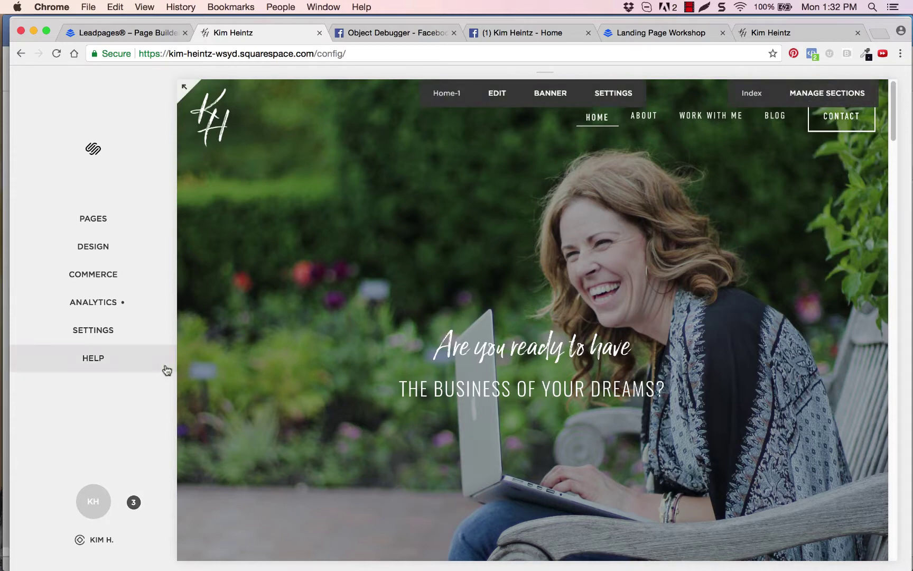
pyautogui.click(90, 246)
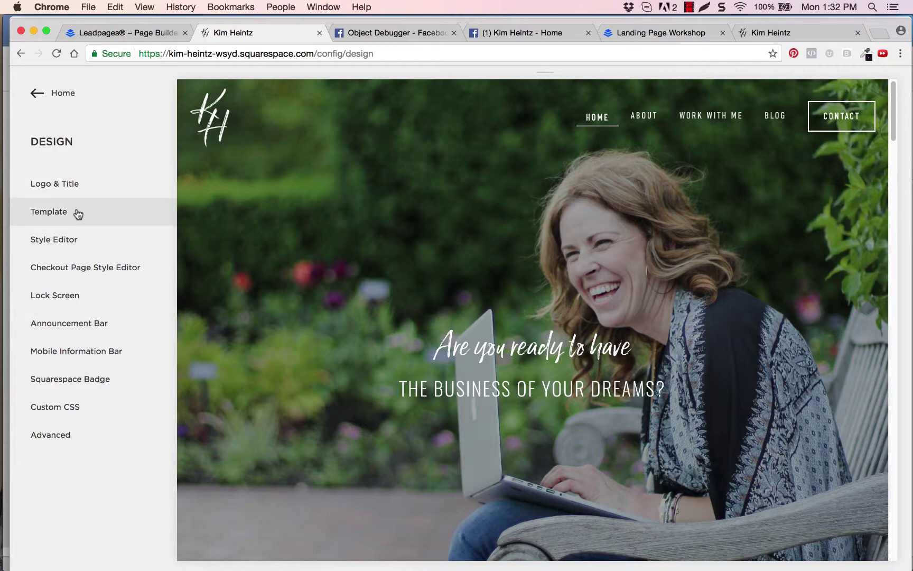
pyautogui.click(84, 184)
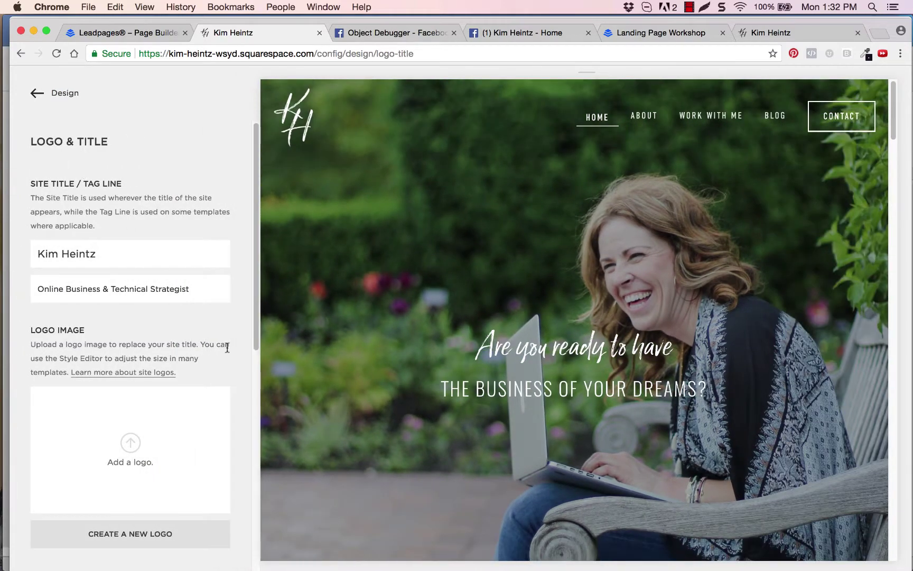
pyautogui.scroll(-3, 117, 317)
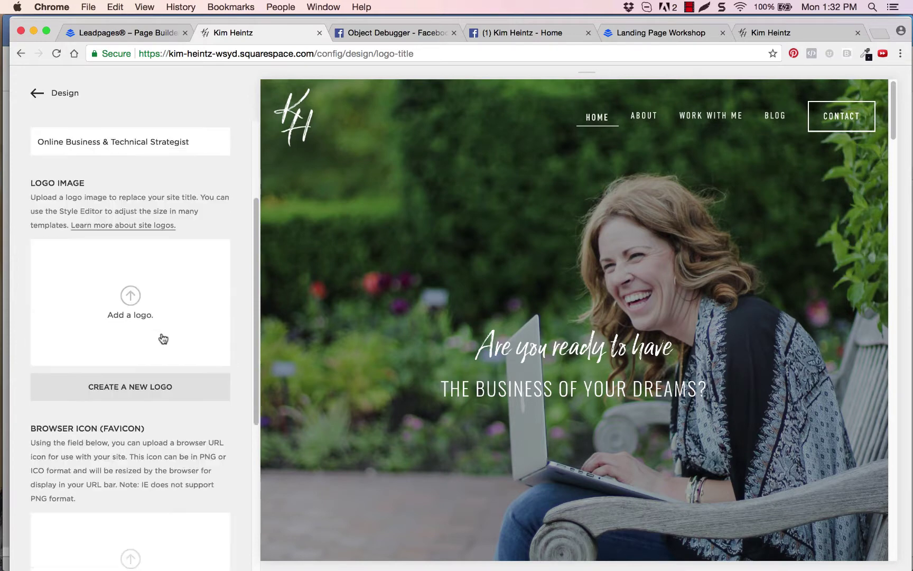
pyautogui.scroll(-4, 103, 302)
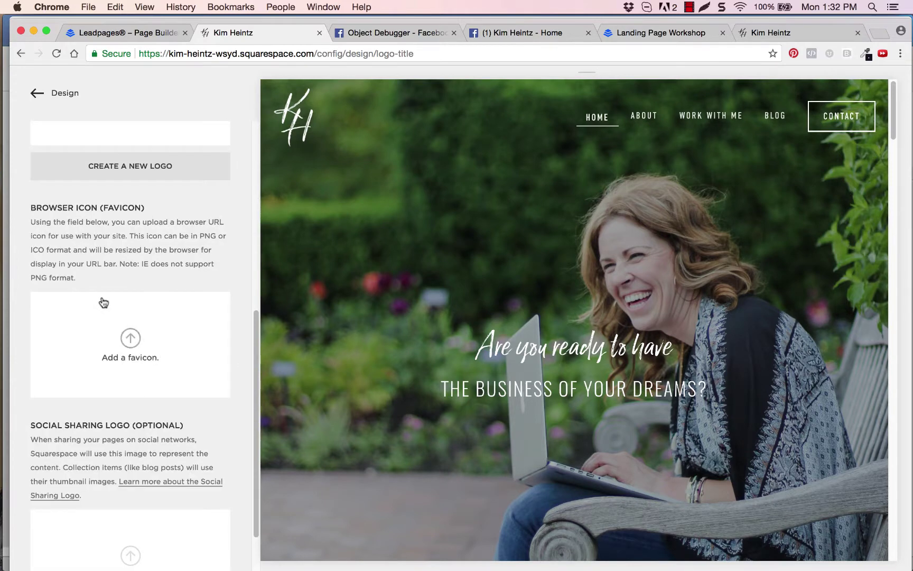
pyautogui.scroll(-2, 103, 302)
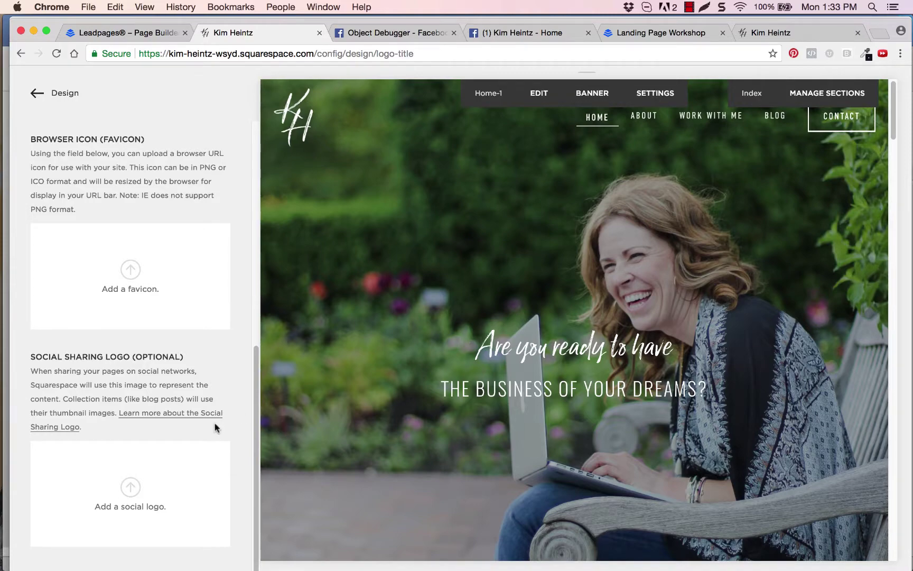
# Copy the live Squarespace site's address, discard the landing page draft on Facebook and start a new post with the copied address.
pyautogui.click(760, 33)
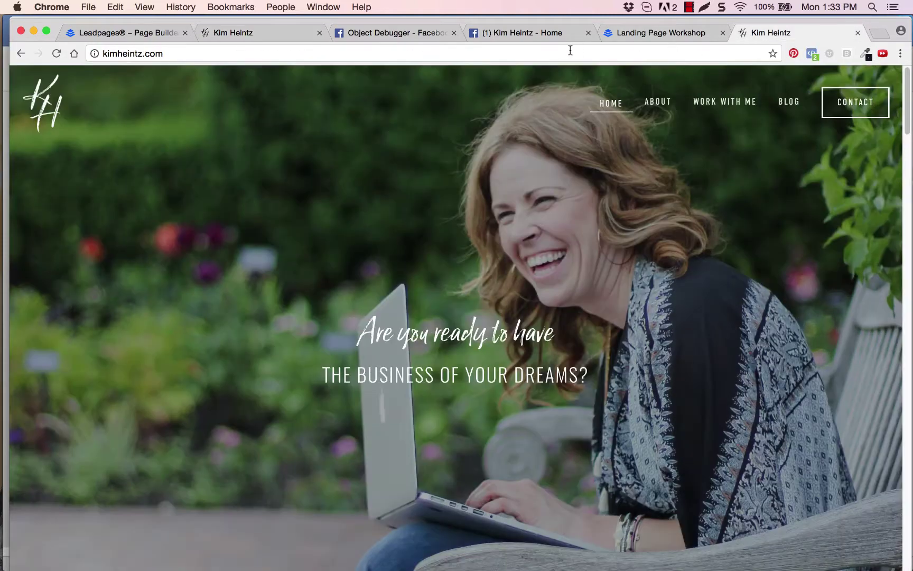
pyautogui.click(547, 55)
pyautogui.press('super+c')
pyautogui.click(504, 39)
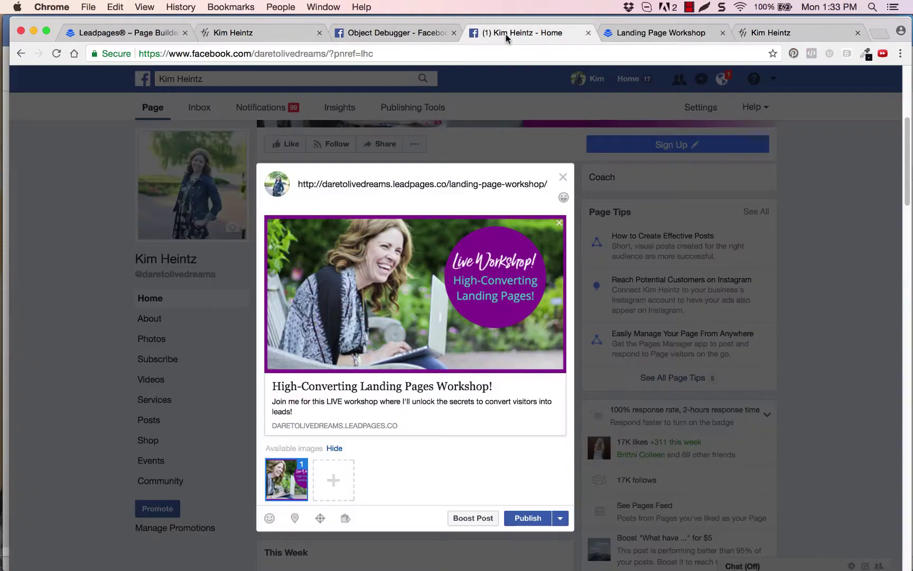
pyautogui.click(564, 177)
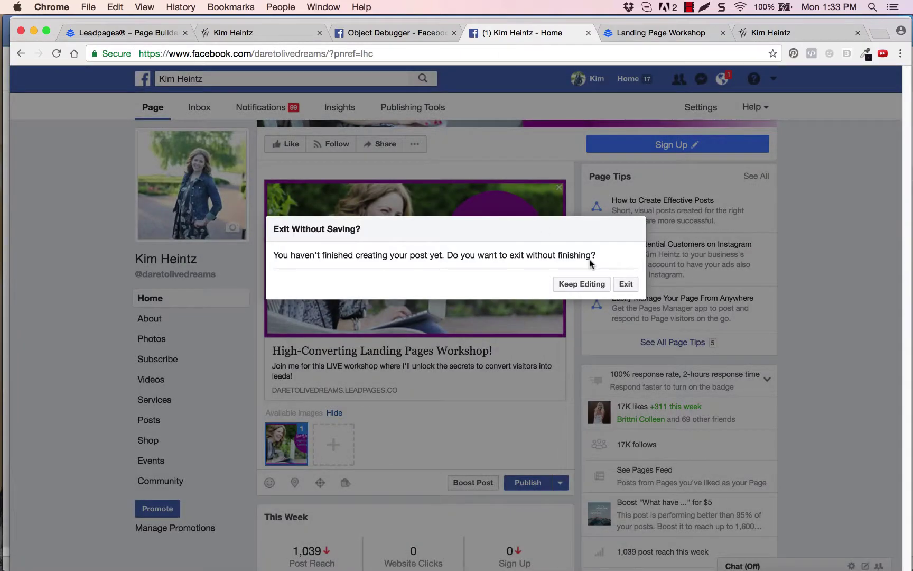
pyautogui.click(625, 285)
pyautogui.scroll(4, 381, 404)
pyautogui.click(381, 405)
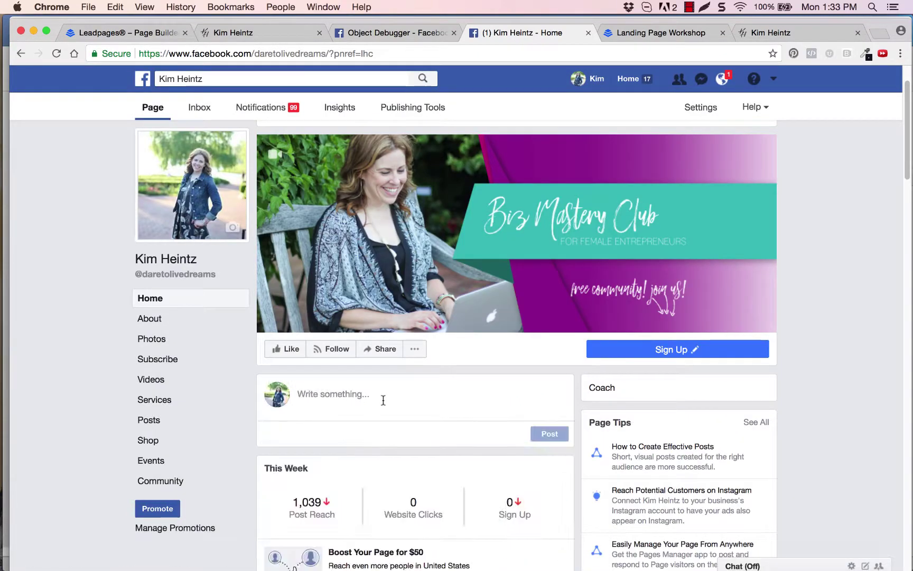
pyautogui.press('super+v')
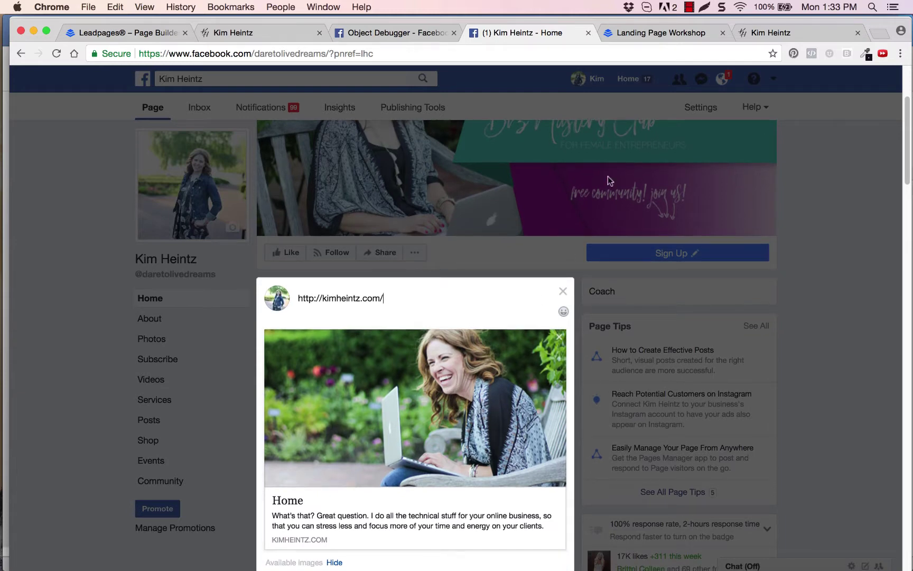
# Try to upload kim circle.png from the Downloads folder as the Squarespace site's social sharing logo.
pyautogui.click(801, 36)
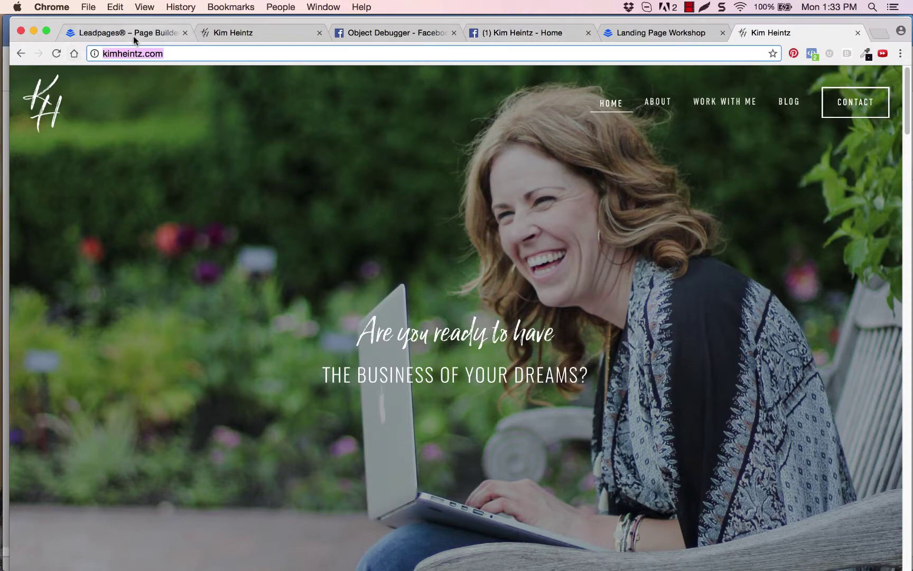
pyautogui.click(247, 35)
pyautogui.click(138, 494)
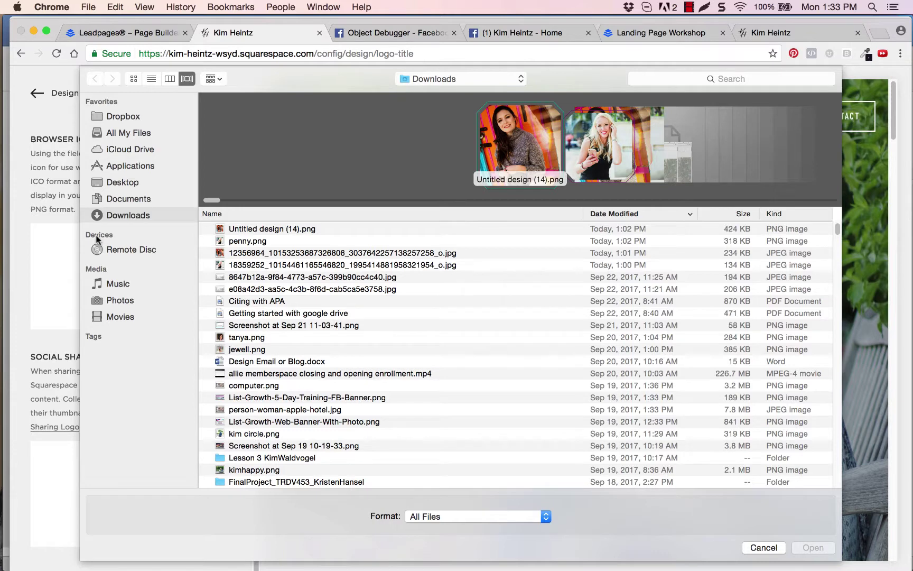
pyautogui.press('super+shift+o')
pyautogui.doubleClick(269, 433)
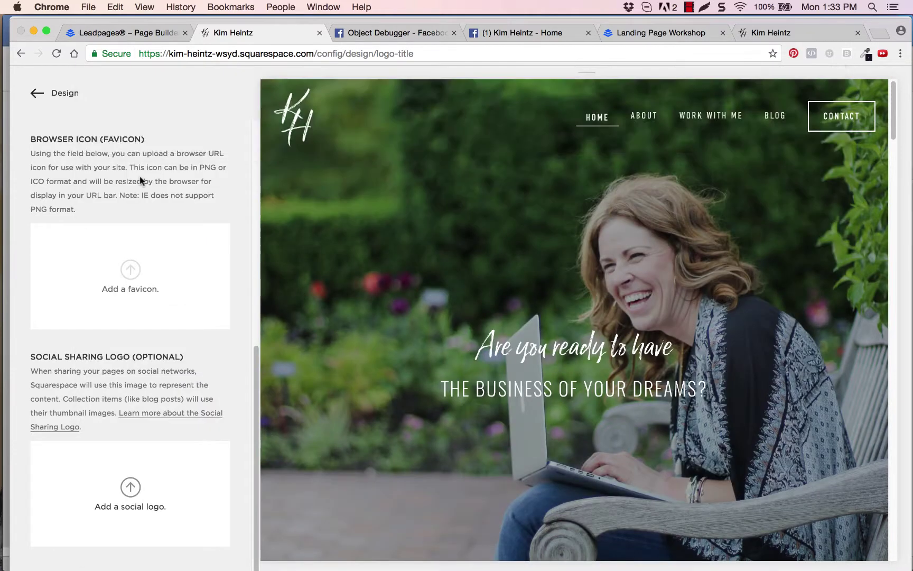
pyautogui.click(260, 415)
pyautogui.click(139, 500)
pyautogui.click(121, 215)
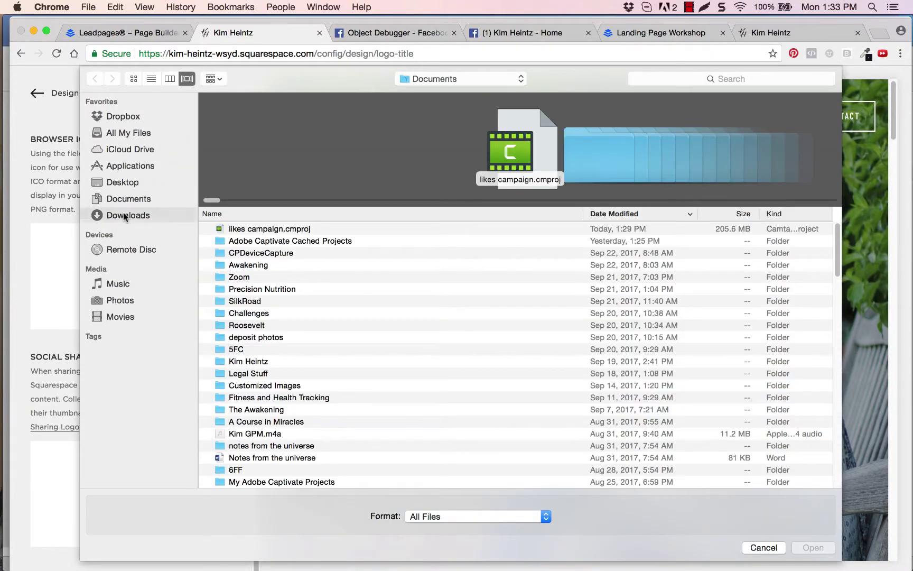
pyautogui.doubleClick(245, 432)
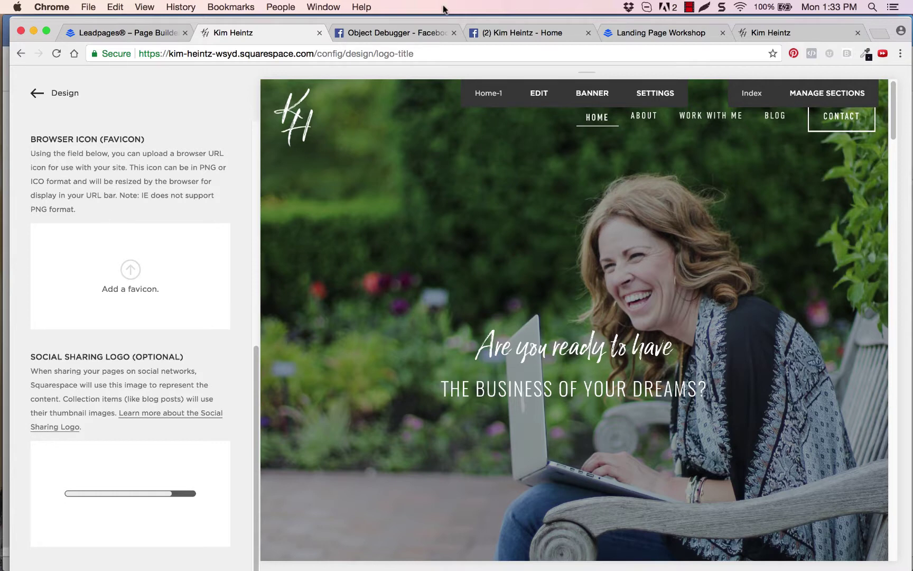
# Reload the Squarespace Logo & Title settings and delete the current social sharing logo image.
pyautogui.click(423, 55)
pyautogui.press('Return')
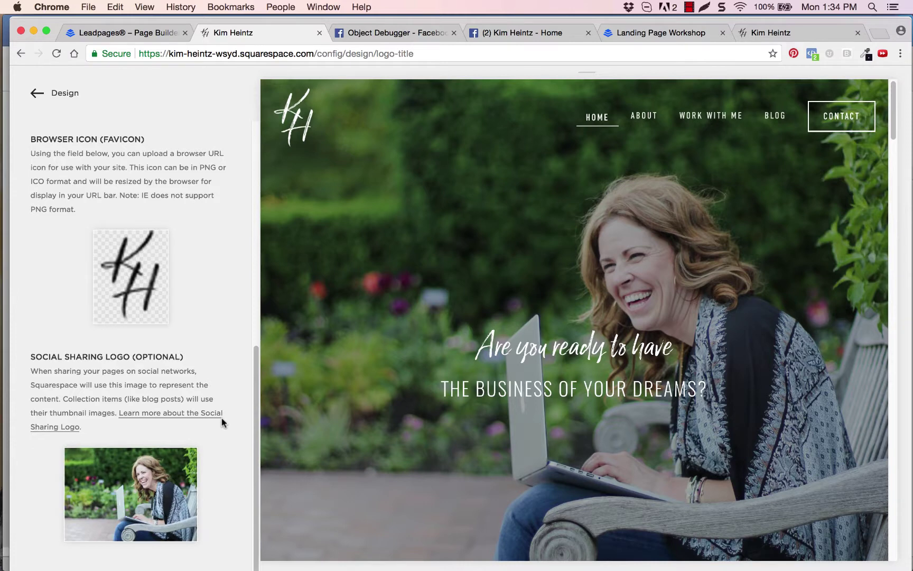
pyautogui.moveTo(100, 462)
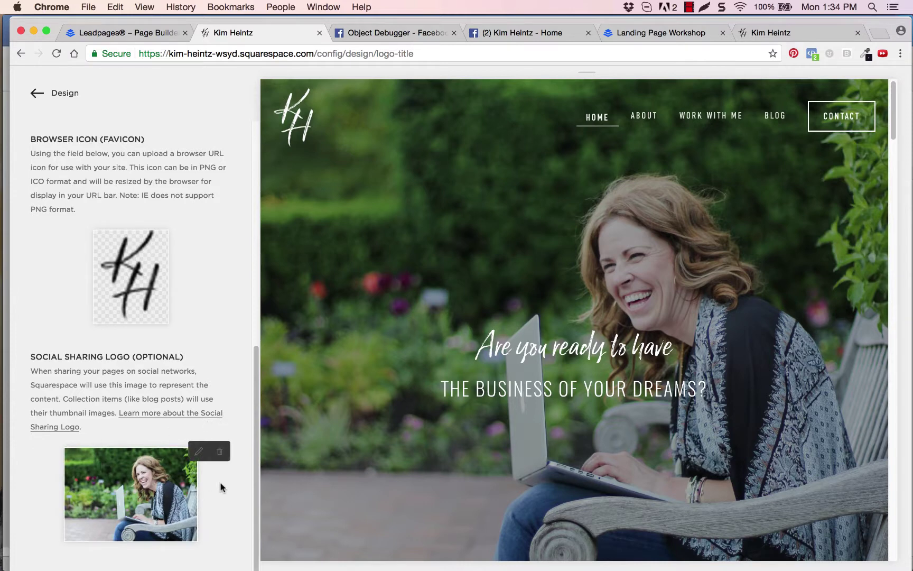
pyautogui.click(219, 452)
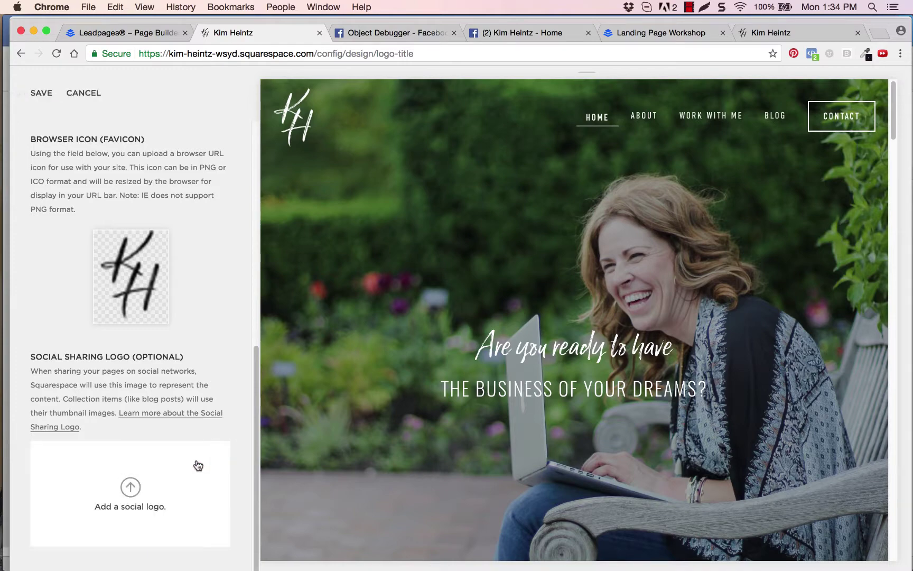
# Upload kim circle.png from the Downloads folder as the social sharing logo and save the settings.
pyautogui.click(132, 483)
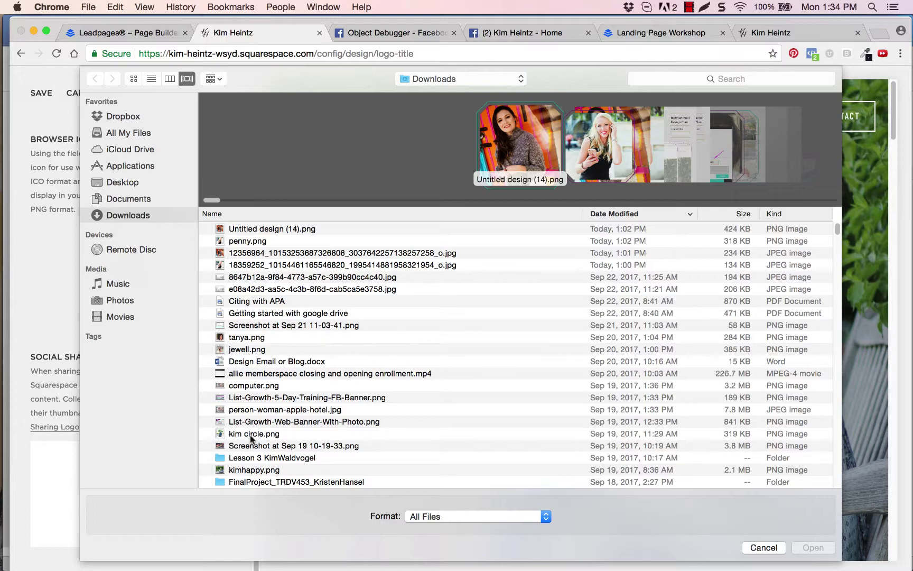
pyautogui.doubleClick(256, 438)
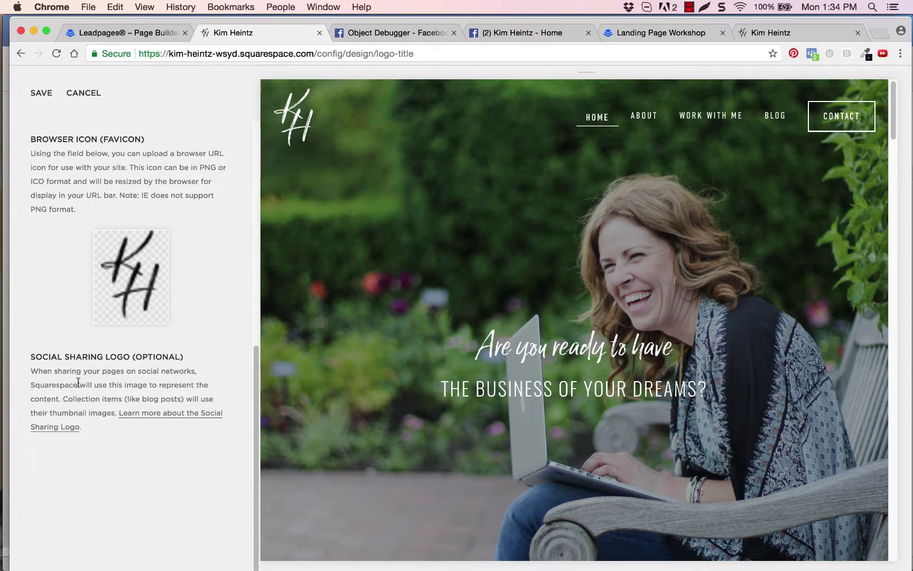
pyautogui.click(42, 96)
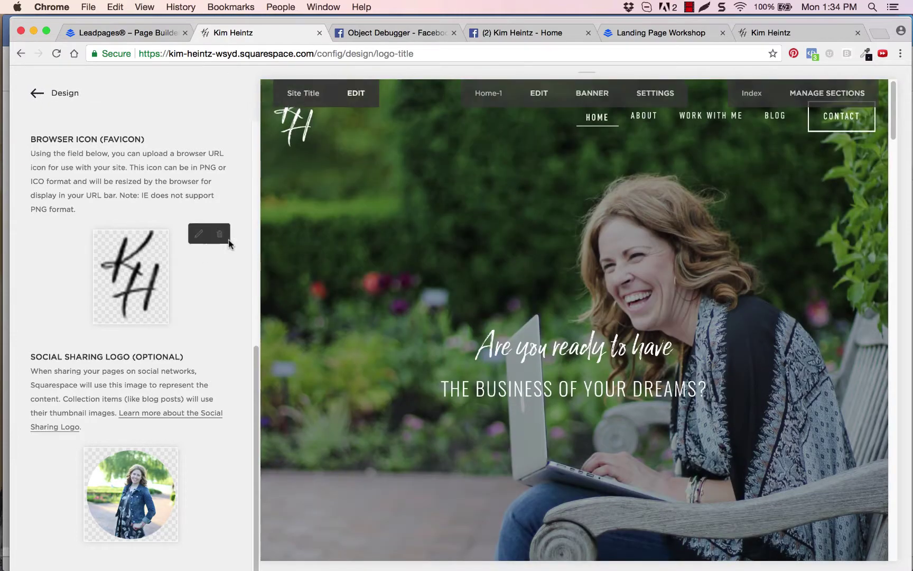
# Reload the Facebook page, discarding the open draft, and start a new post with the live site's address to check its link preview.
pyautogui.click(541, 37)
pyautogui.press('super+r')
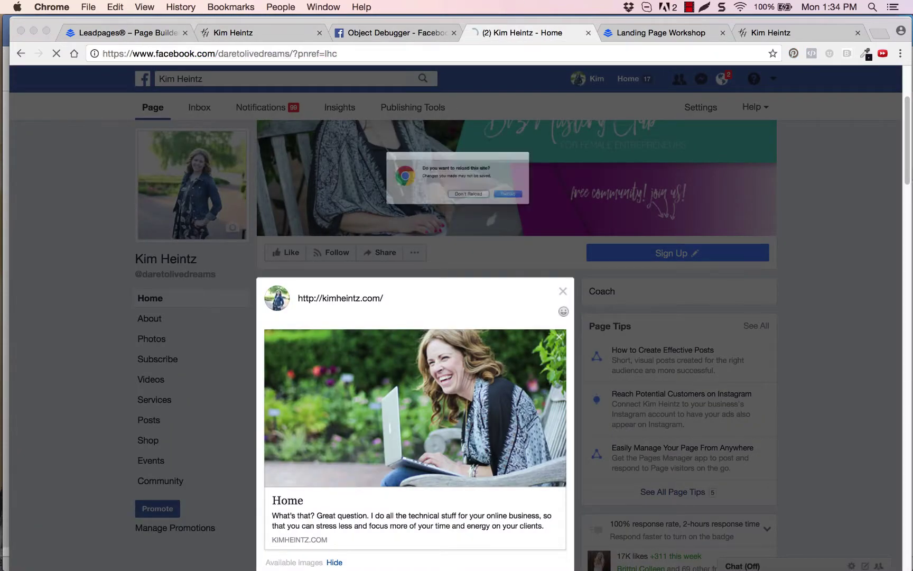
pyautogui.click(560, 211)
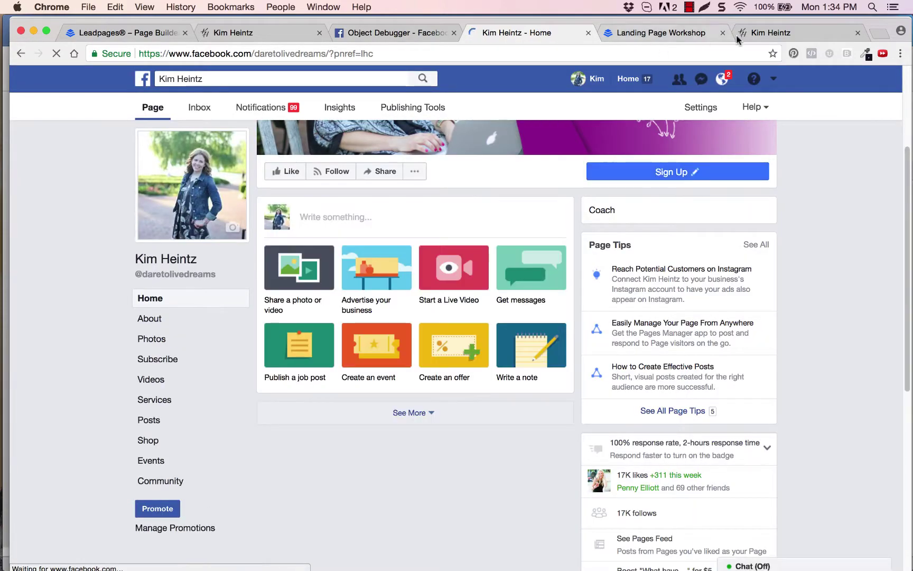
pyautogui.click(740, 34)
pyautogui.click(510, 35)
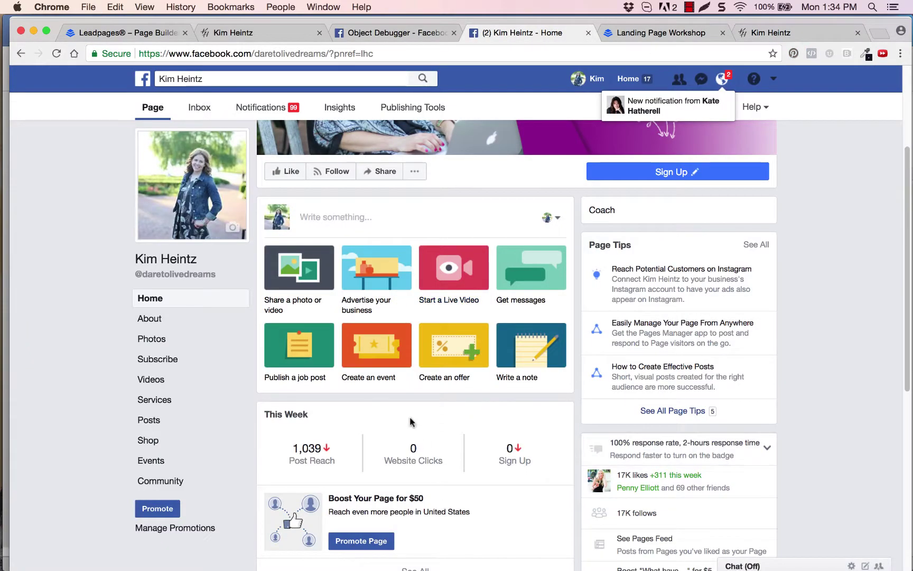
pyautogui.click(331, 228)
pyautogui.write('http://kimheintz.com/')
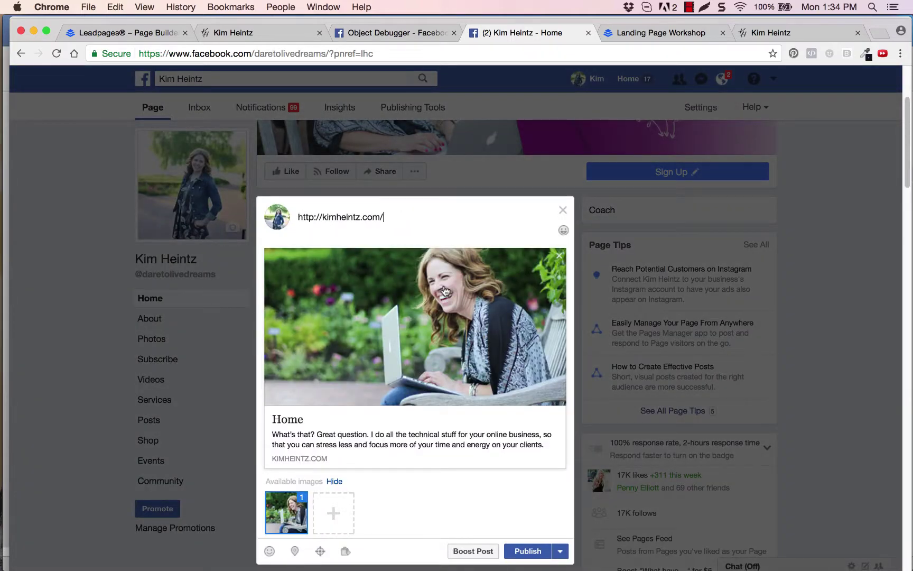
# In Facebook's Open Graph Object Debugger, enter the live site's address, show its existing scrape information and examine the share preview.
pyautogui.click(401, 33)
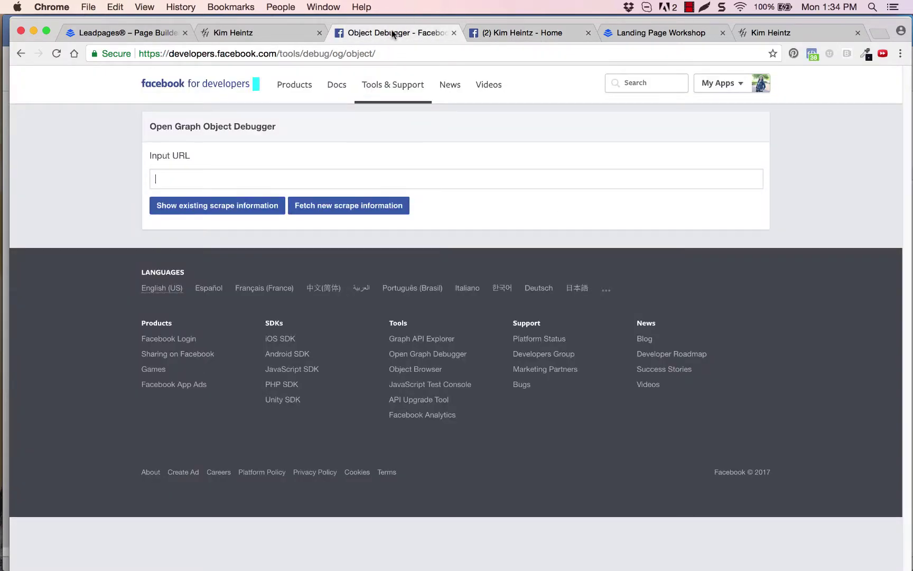
pyautogui.click(358, 53)
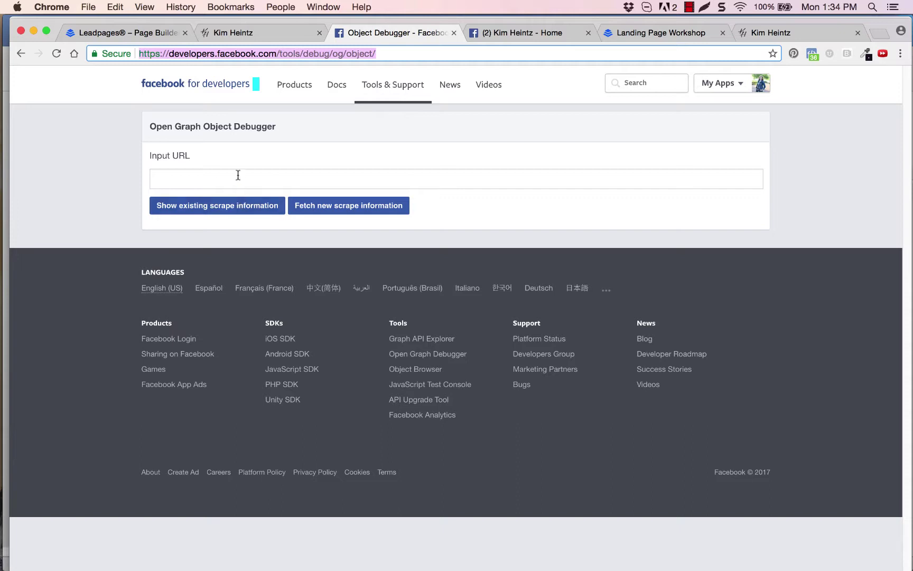
pyautogui.click(183, 177)
pyautogui.write('http://kimheintz.com/')
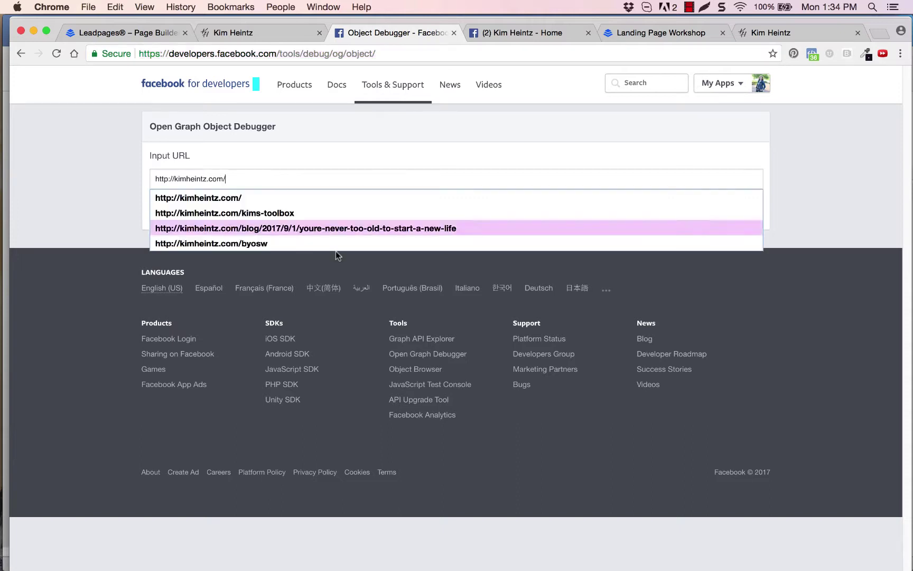
pyautogui.click(111, 204)
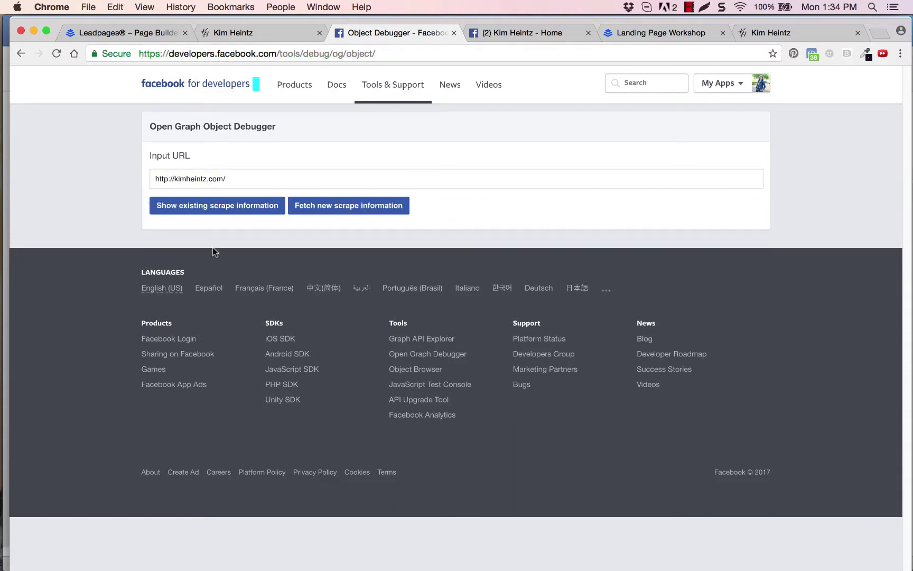
pyautogui.click(256, 210)
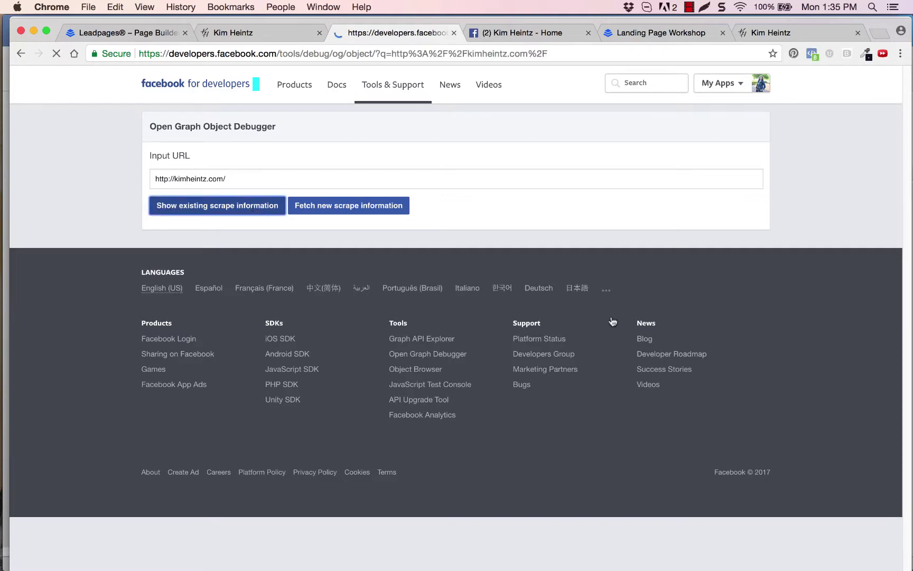
pyautogui.scroll(-10, 639, 365)
pyautogui.scroll(-4, 650, 389)
pyautogui.scroll(2, 483, 238)
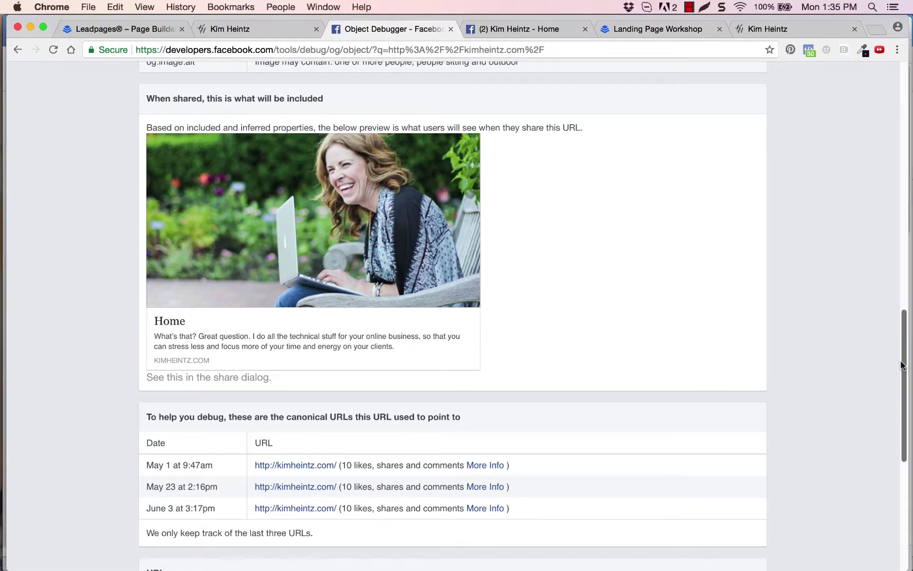
pyautogui.moveTo(899, 363); pyautogui.dragTo(909, 95)
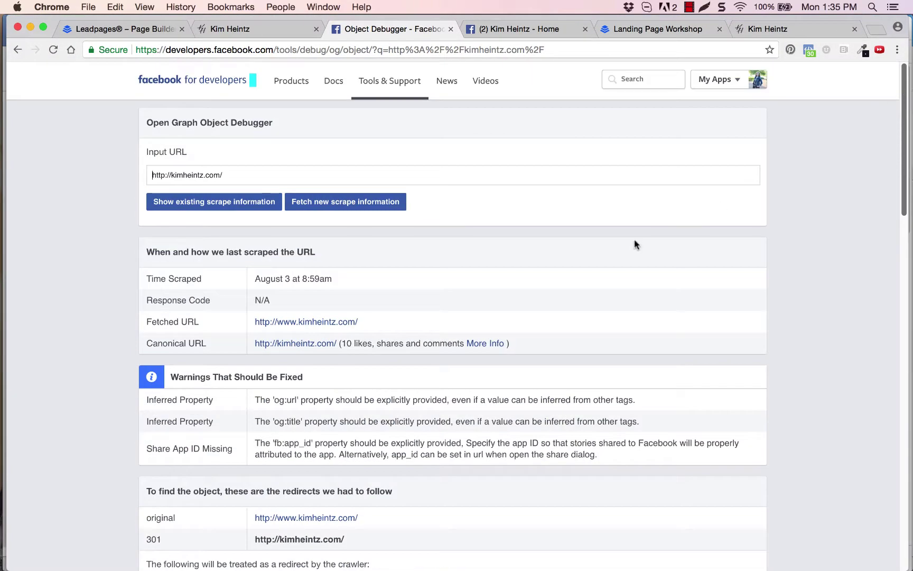
# Fetch new scrape information for the site's address and examine the og:image property and share preview.
pyautogui.click(369, 210)
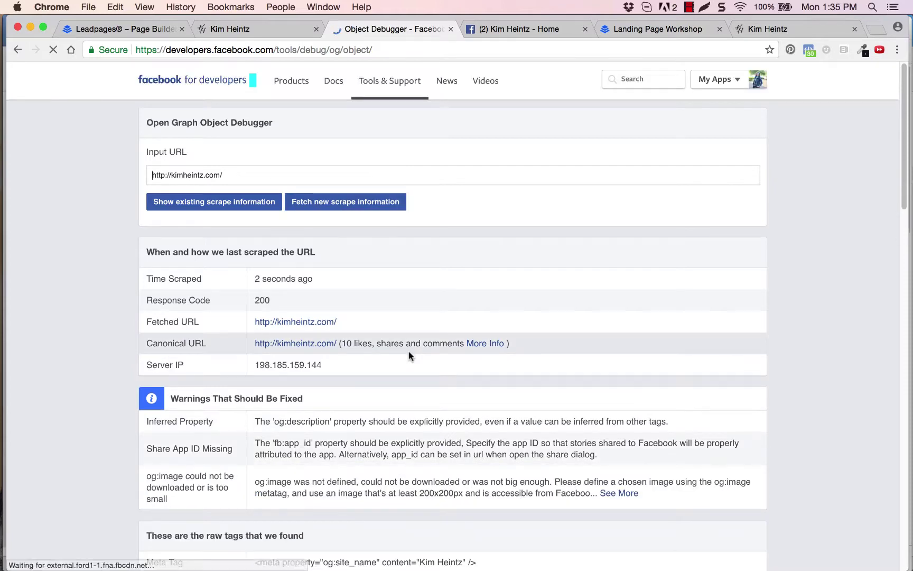
pyautogui.scroll(-5, 413, 364)
pyautogui.scroll(-10, 412, 369)
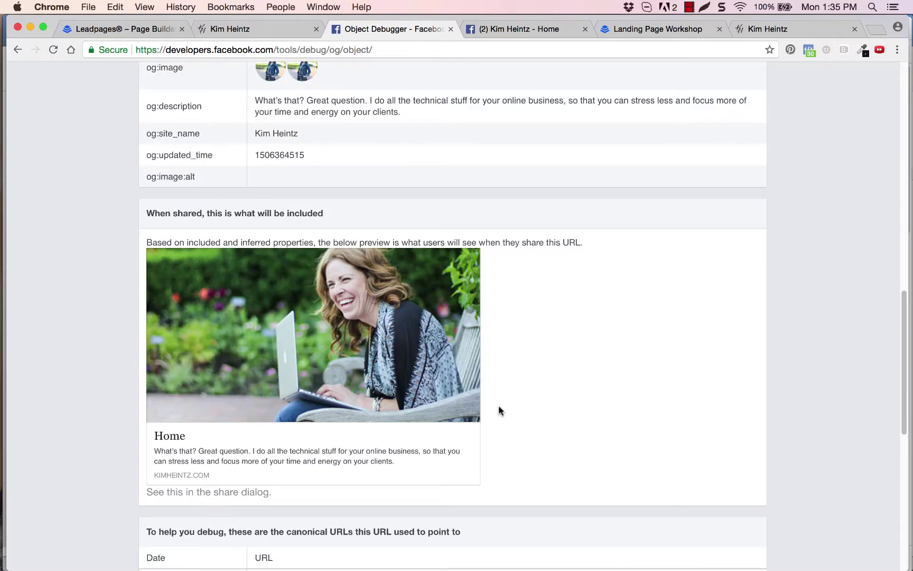
pyautogui.scroll(-4, 534, 424)
pyautogui.scroll(12, 535, 423)
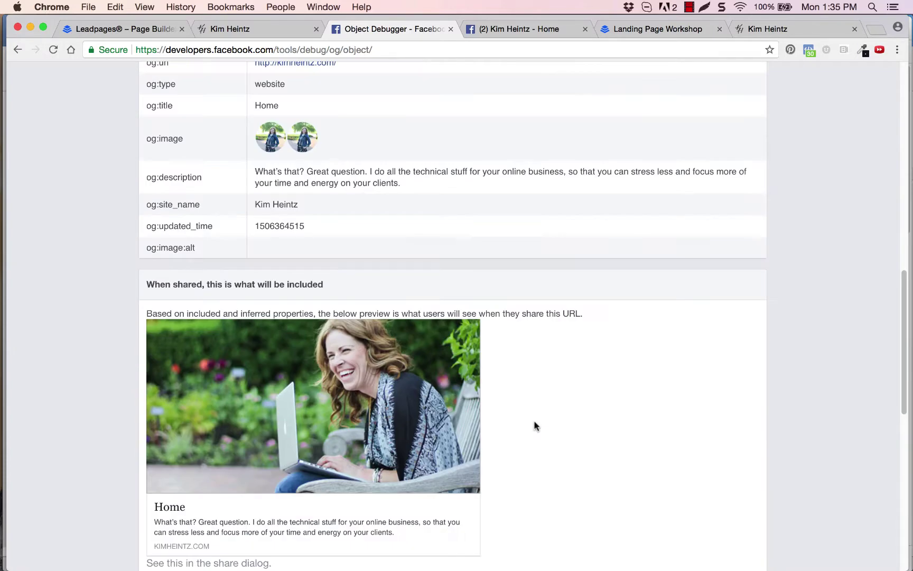
pyautogui.scroll(5, 533, 424)
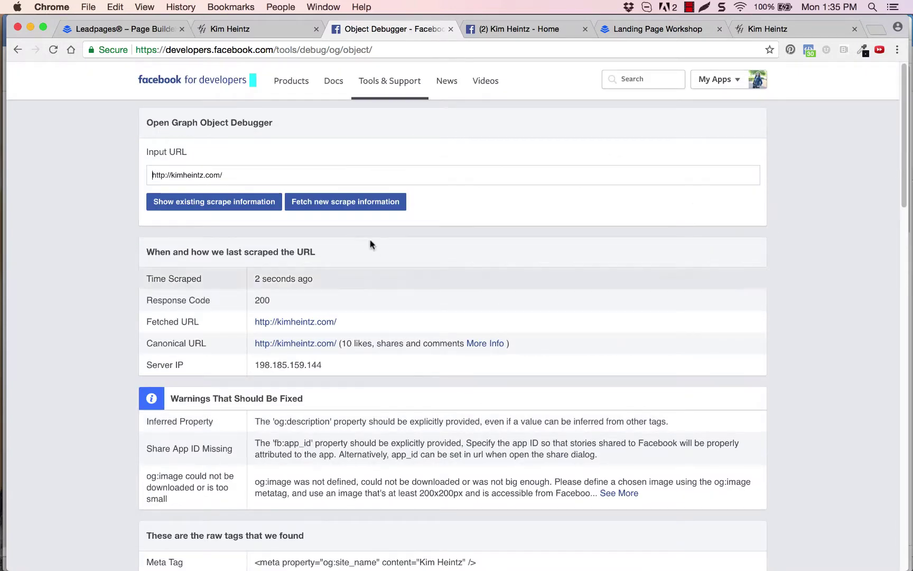
# Fetch the site's scrape information once more and recheck the image in the share preview.
pyautogui.click(376, 201)
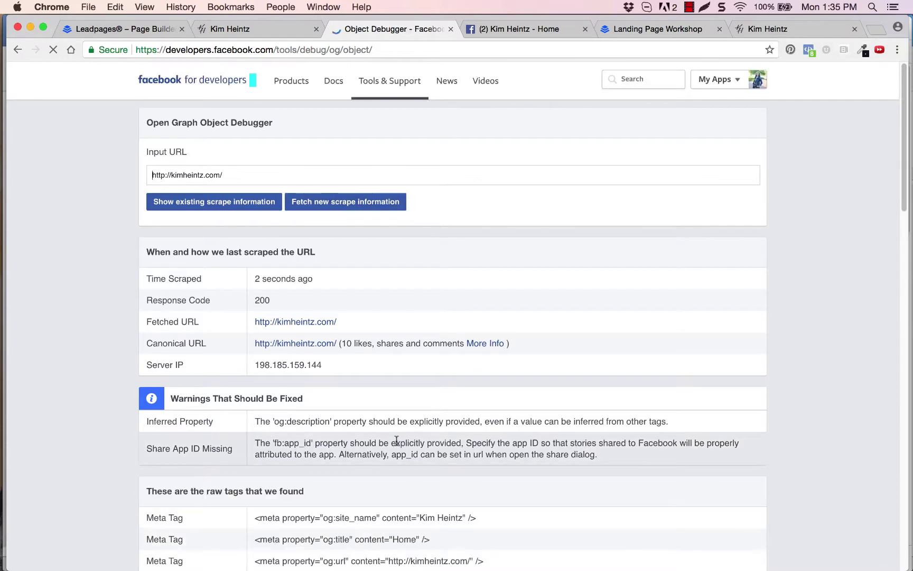
pyautogui.scroll(-7, 397, 441)
pyautogui.scroll(-7, 396, 440)
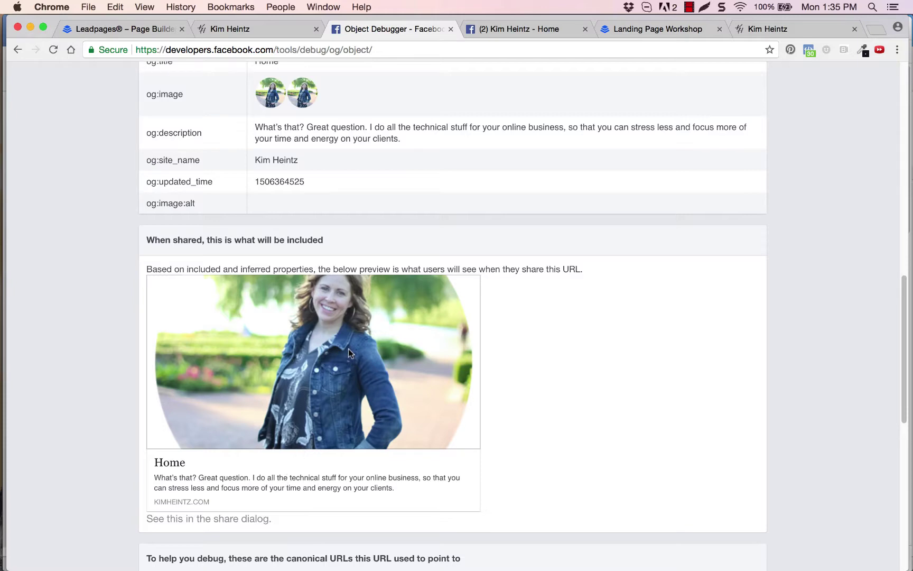
# Return to the Facebook page, discard the draft by reloading, and start a new post with the site's address to check its refreshed preview.
pyautogui.click(545, 30)
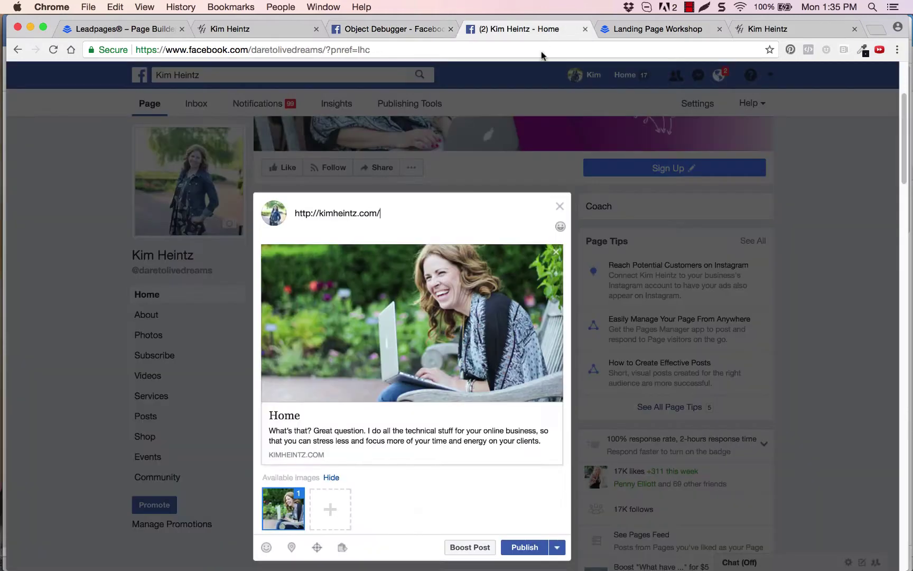
pyautogui.click(560, 207)
pyautogui.press('super+r')
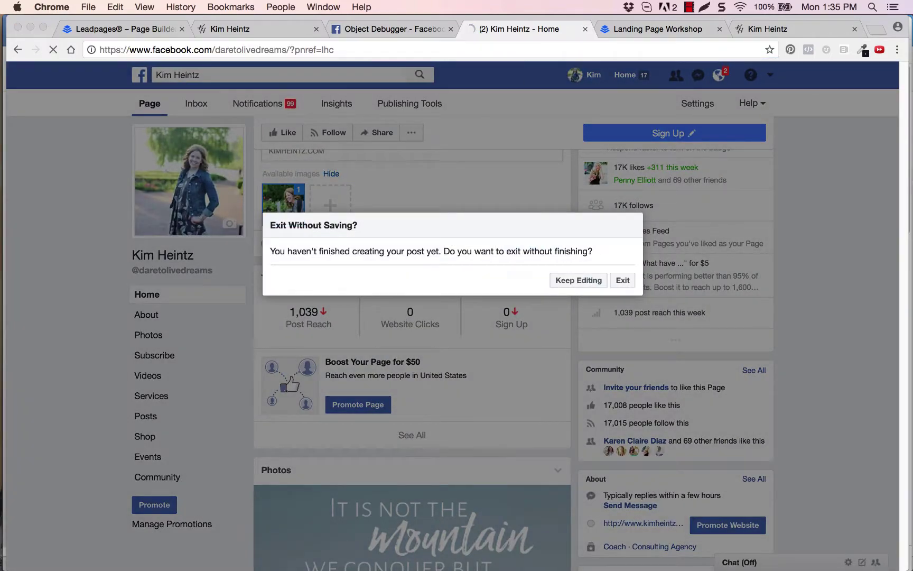
pyautogui.click(568, 216)
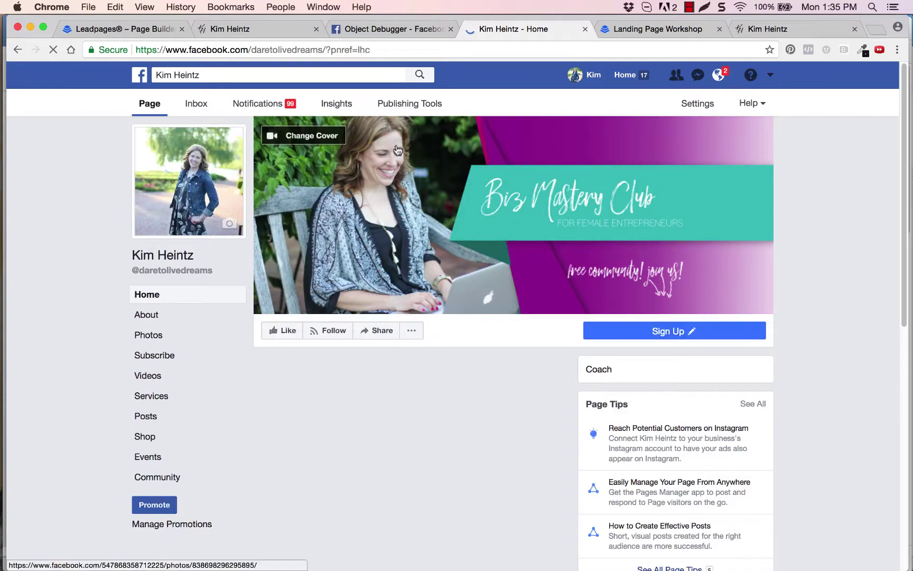
pyautogui.click(344, 376)
pyautogui.write('http://kimheintz.com/')
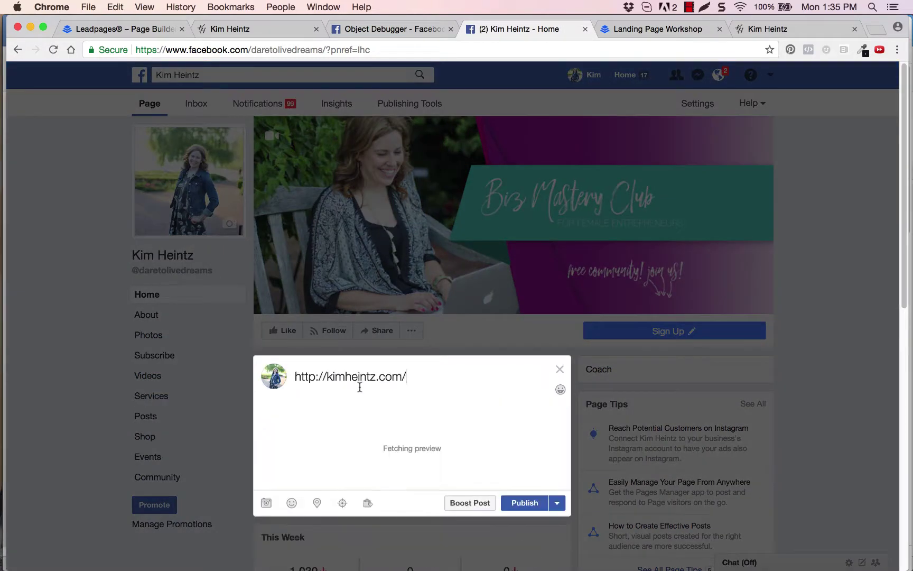
pyautogui.scroll(-3, 364, 396)
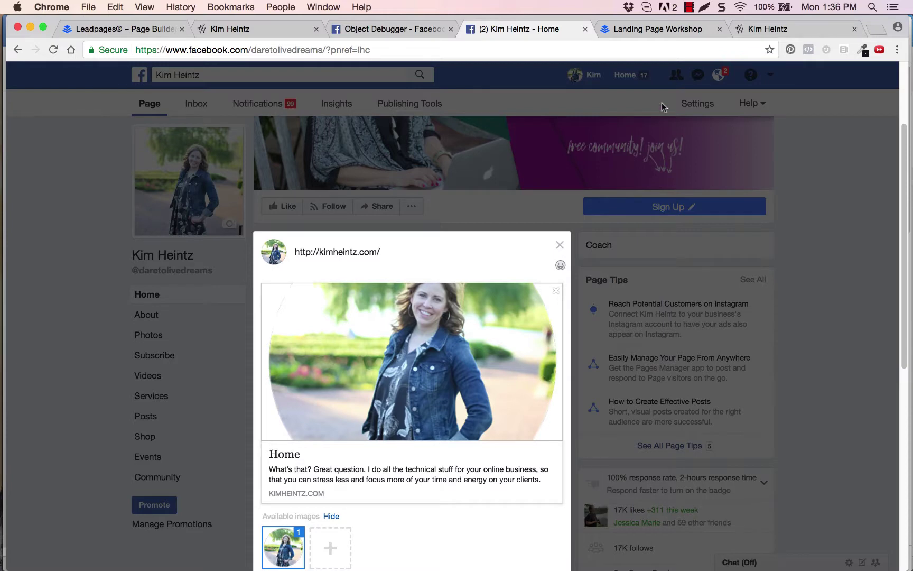
pyautogui.click(690, 7)
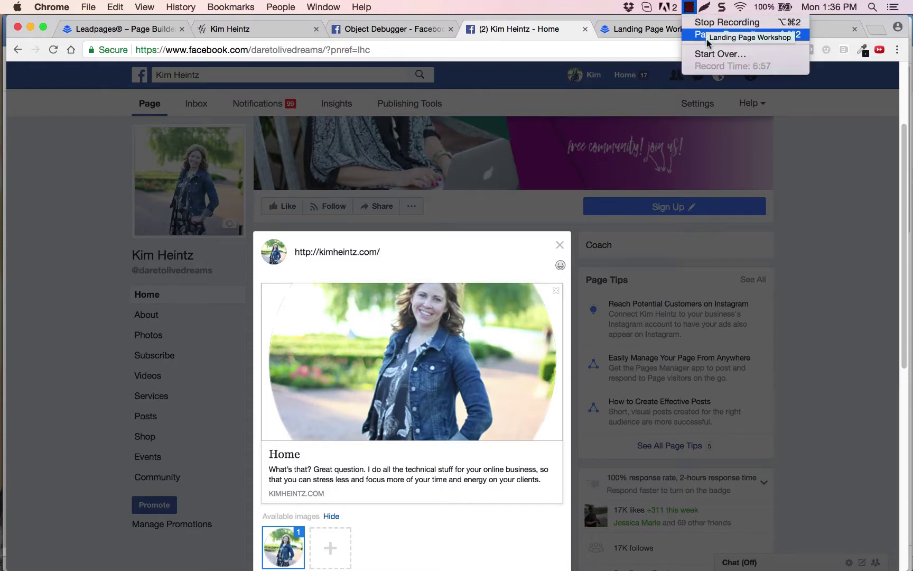